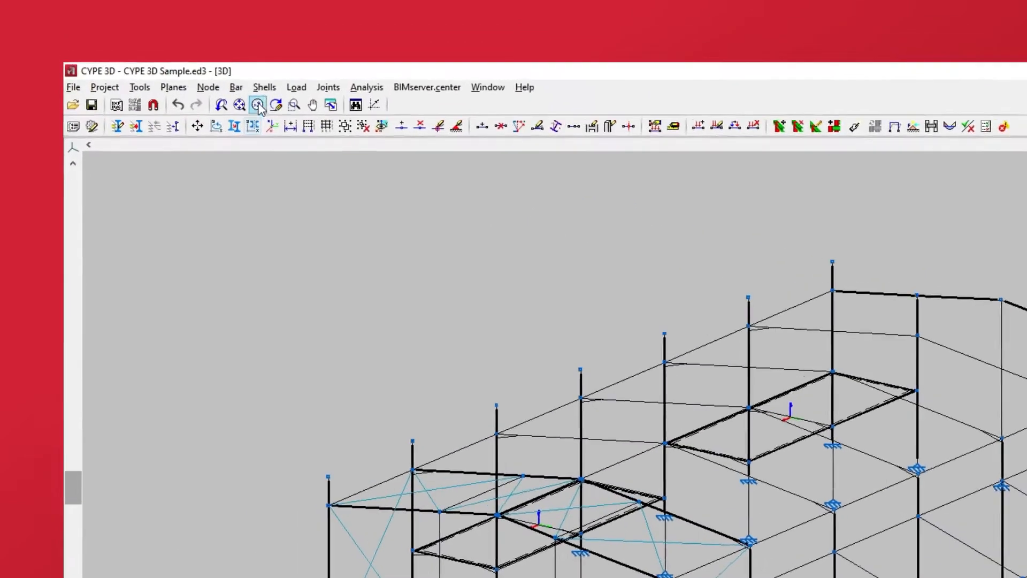
# - Open the integration strips editor for floor shell S1
pyautogui.click(179, 45)
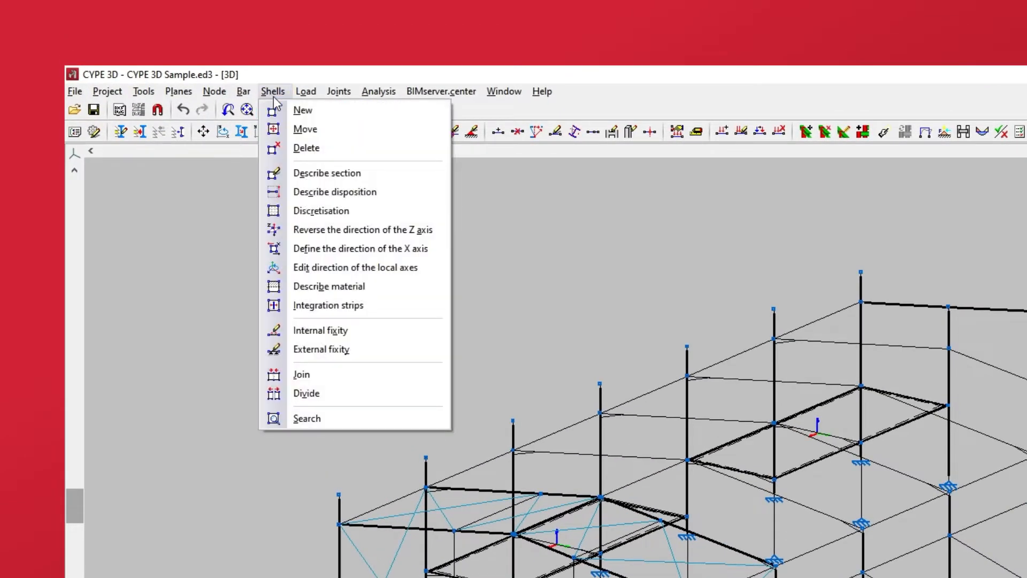
pyautogui.click(286, 310)
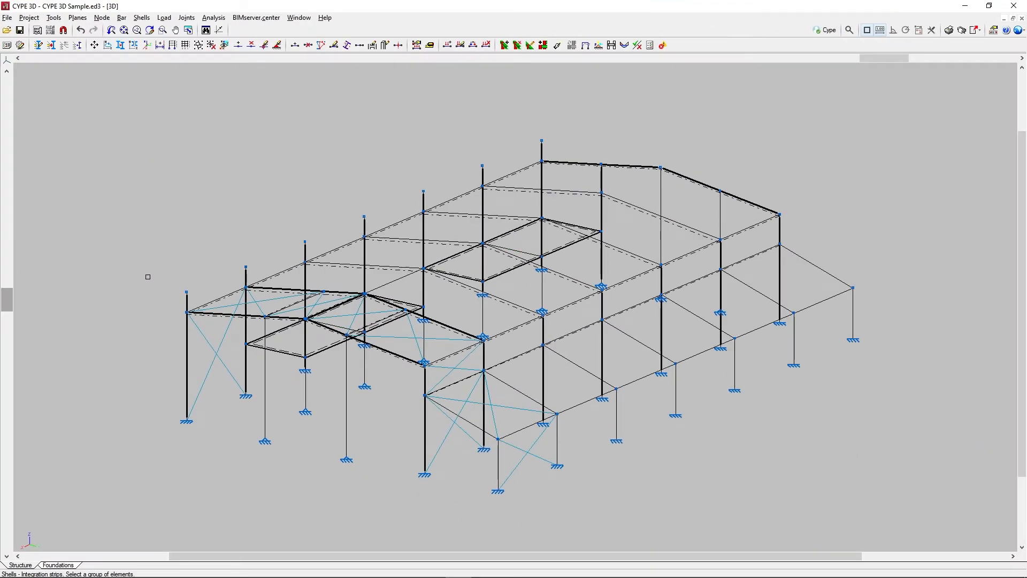
pyautogui.moveTo(147, 330); pyautogui.dragTo(418, 328, button='middle')
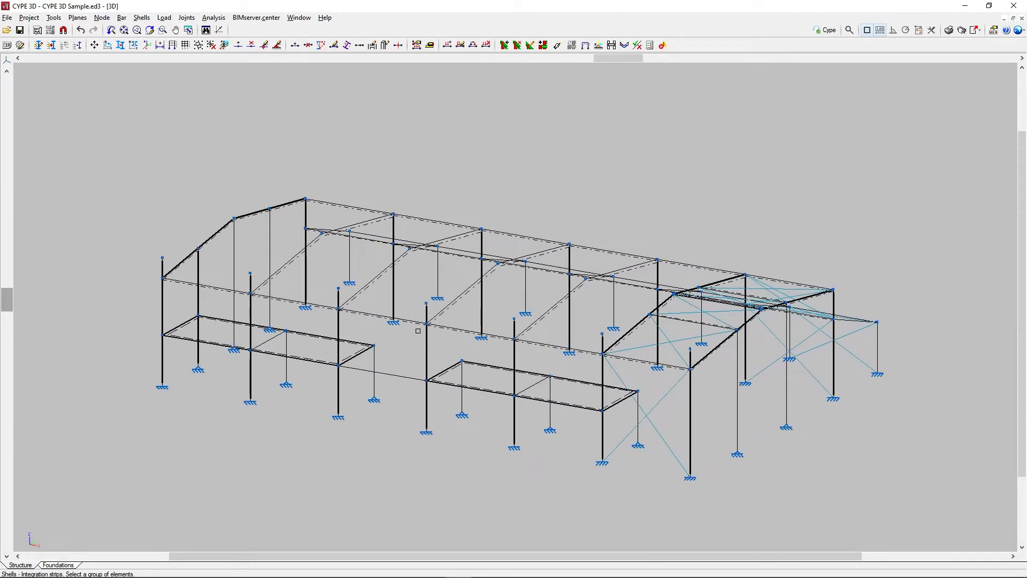
pyautogui.click(314, 349)
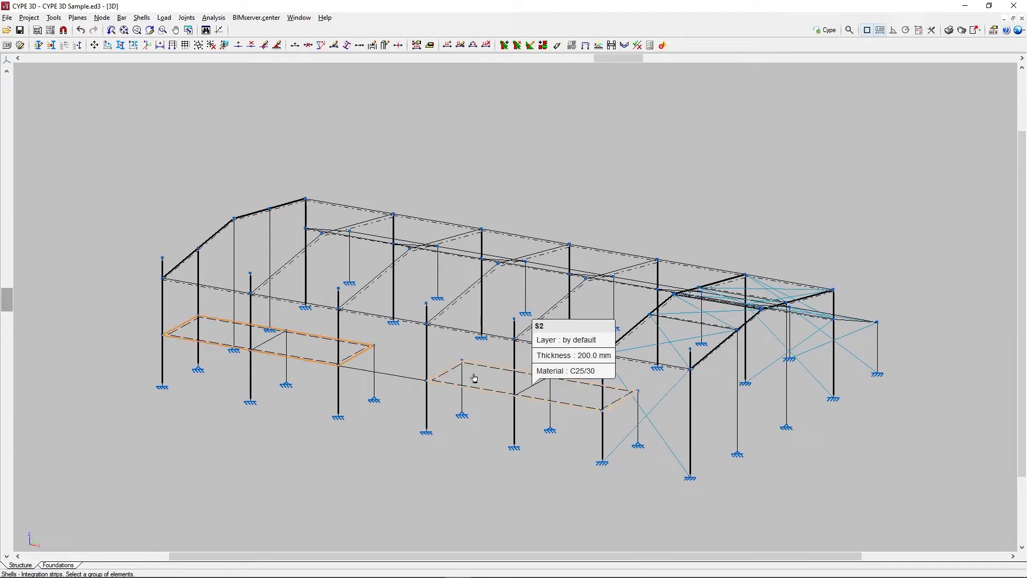
pyautogui.click(448, 371)
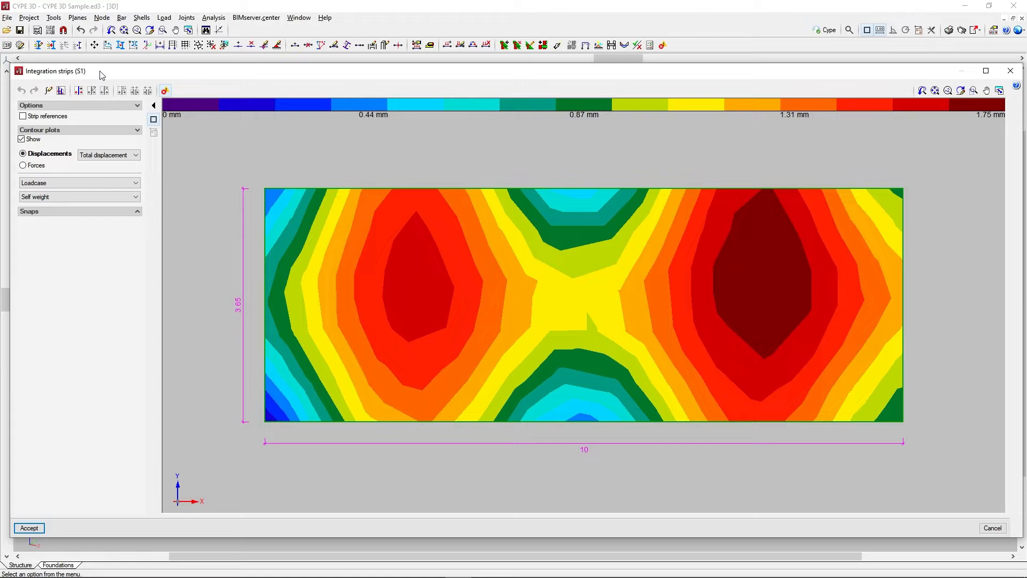
# - Show the strip references and toggle the shell's contour plots off and back on
pyautogui.click(23, 117)
pyautogui.click(22, 140)
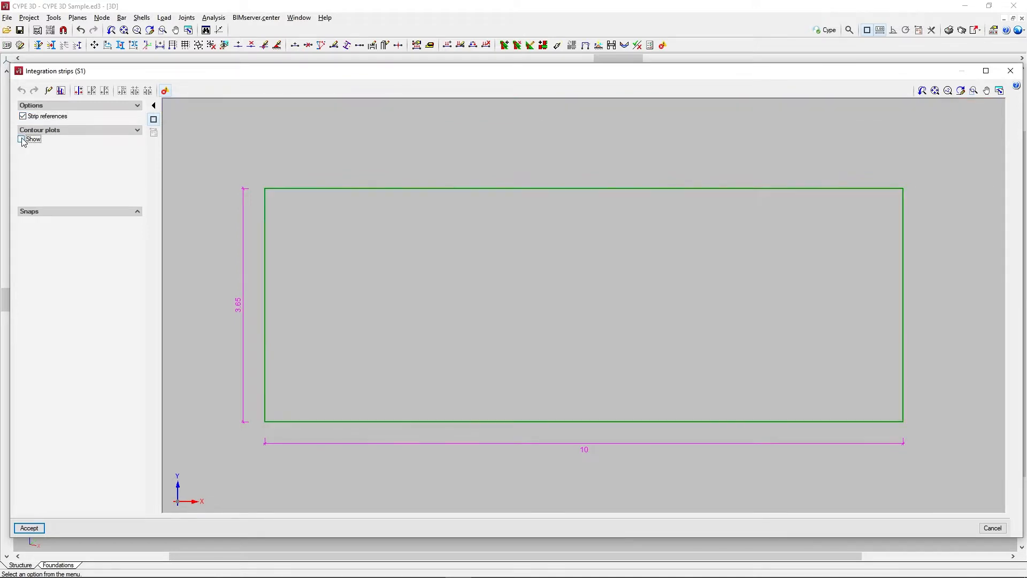
pyautogui.click(22, 140)
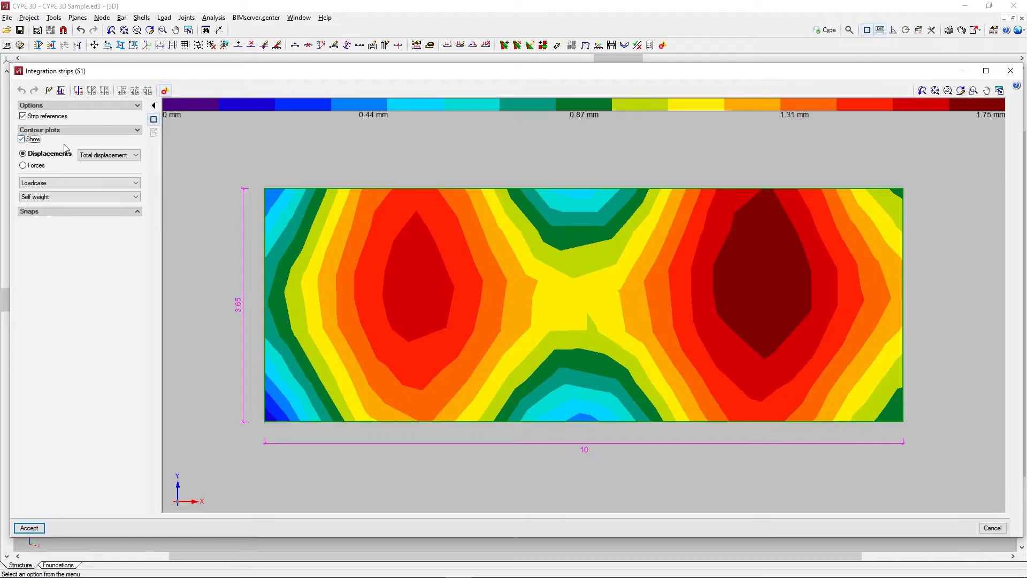
# - Review the displacement and force contour options, return to the displacement plot, and expand the snap settings
pyautogui.click(134, 156)
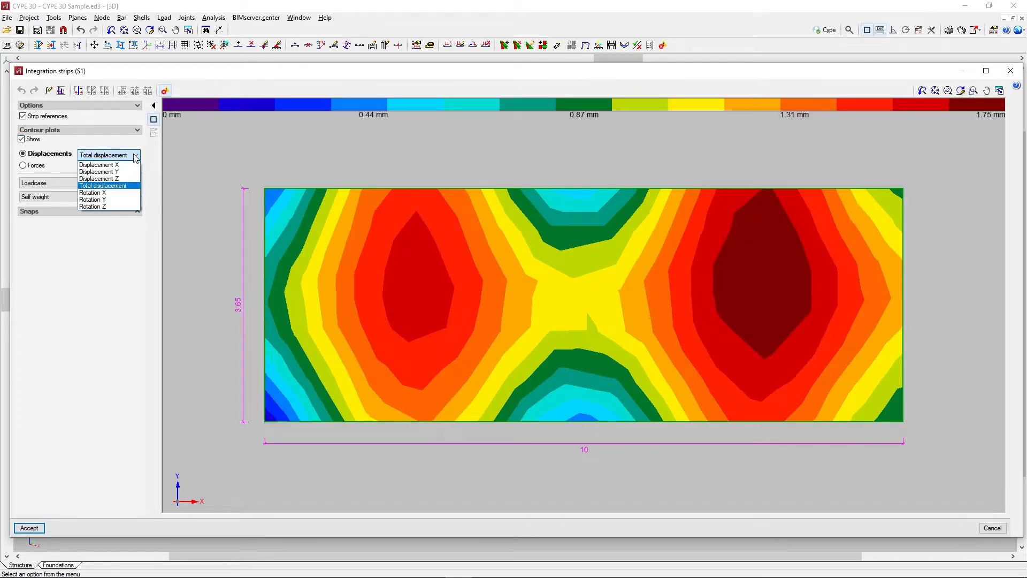
pyautogui.click(134, 155)
pyautogui.click(23, 165)
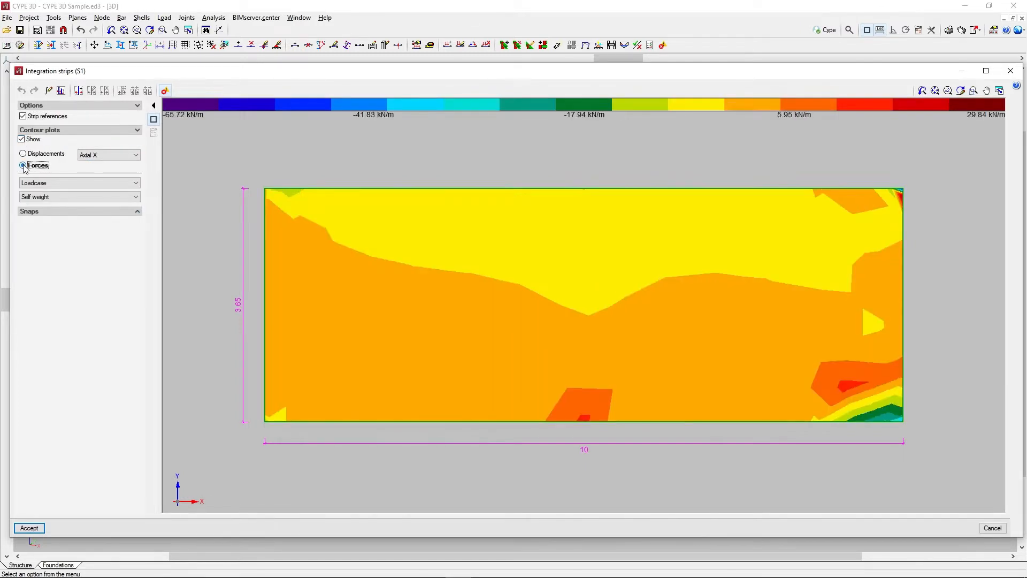
pyautogui.click(136, 155)
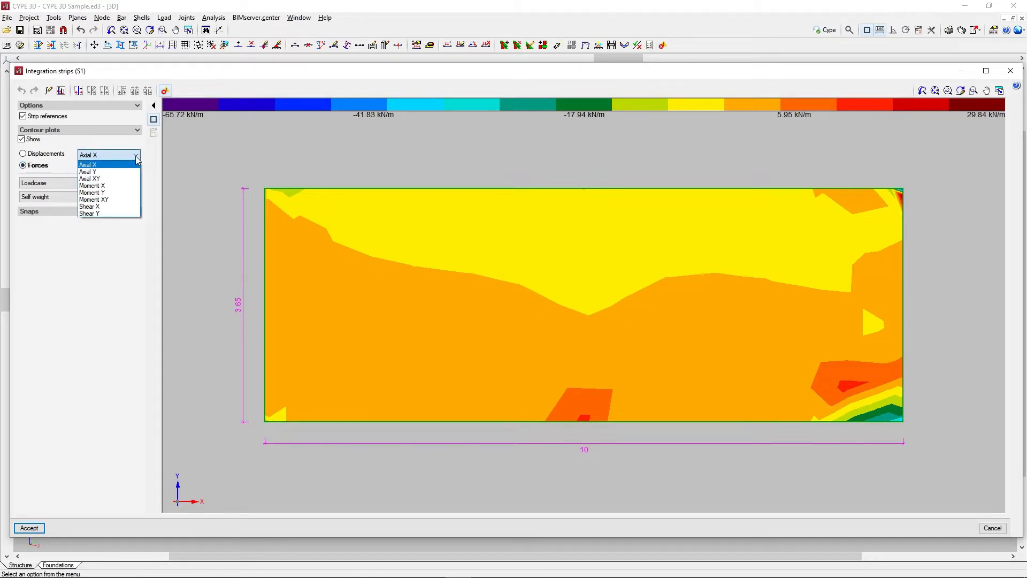
pyautogui.click(136, 158)
pyautogui.click(23, 154)
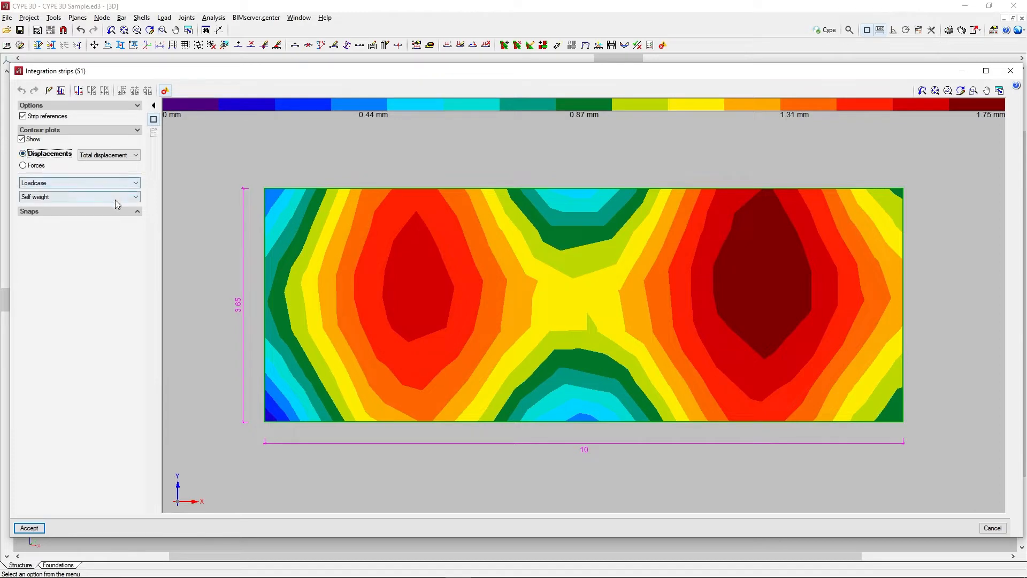
pyautogui.click(137, 212)
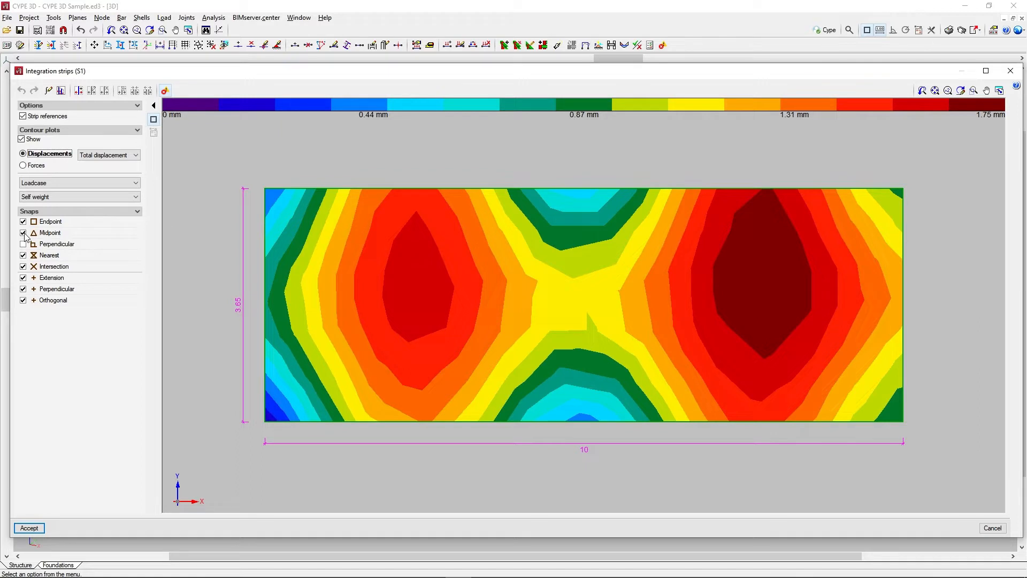
# - Base the integration of forces in strips on the nodal forces, and read the help on the calculation methods
pyautogui.click(49, 91)
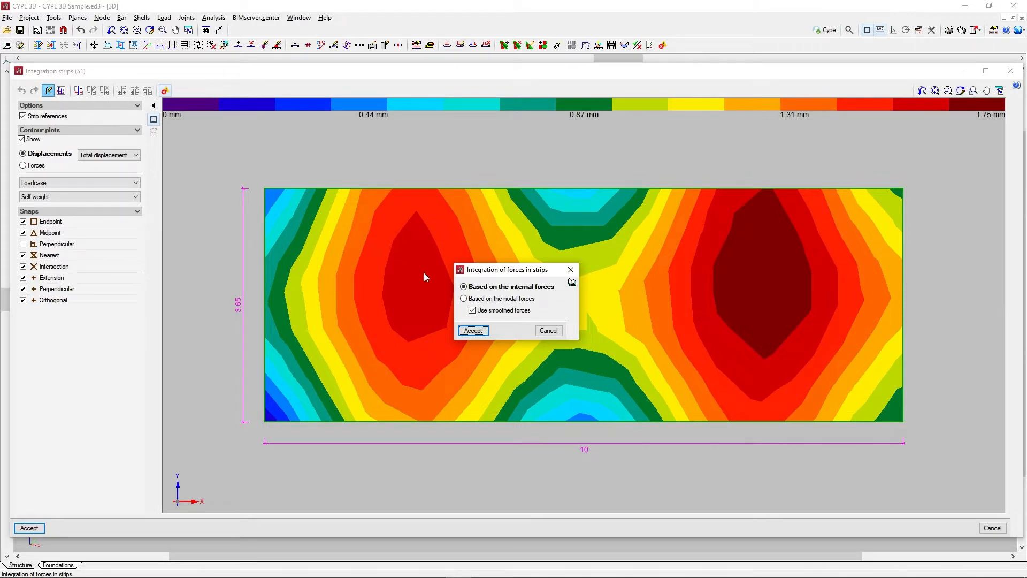
pyautogui.click(462, 287)
pyautogui.click(472, 312)
pyautogui.click(464, 299)
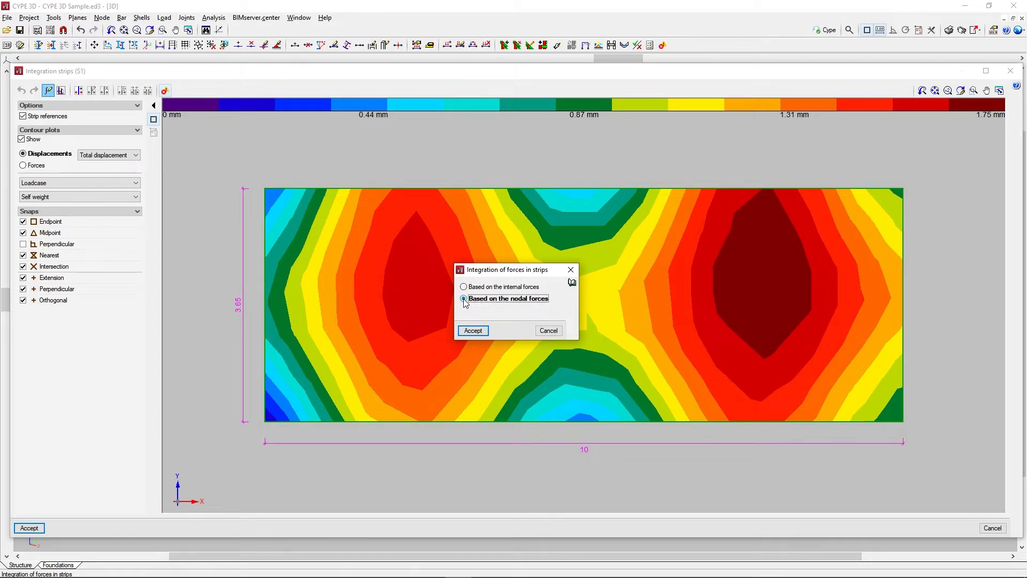
pyautogui.click(571, 284)
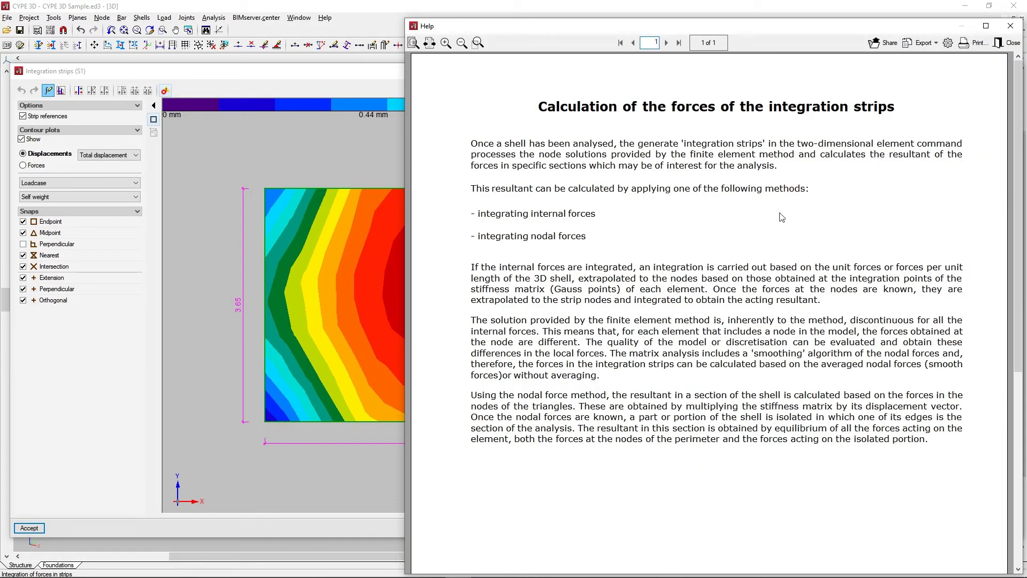
pyautogui.click(999, 44)
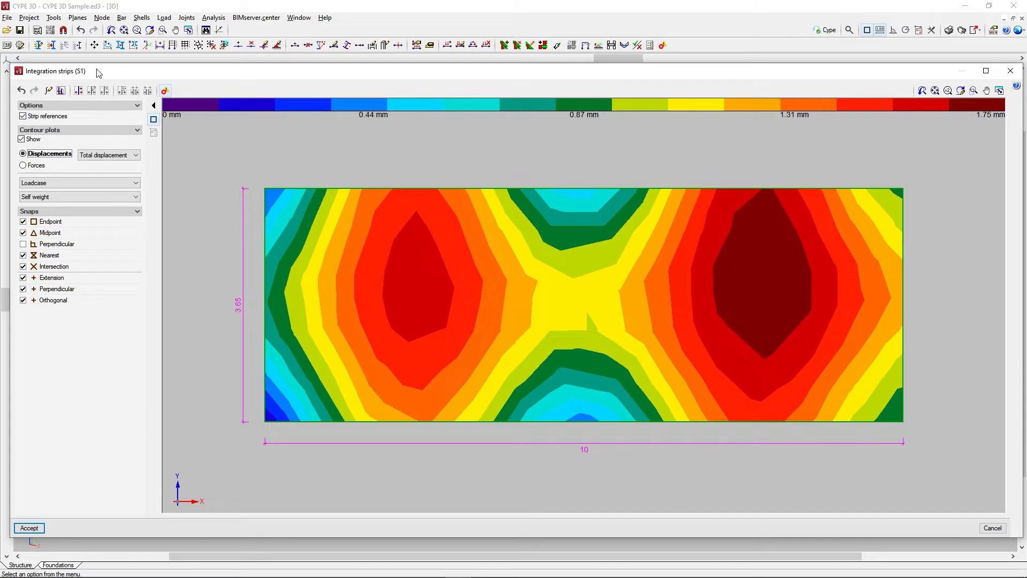
# - Generate integration strips 250 cm wide over the left half of the shell, using its corners and edge midpoints
pyautogui.click(59, 92)
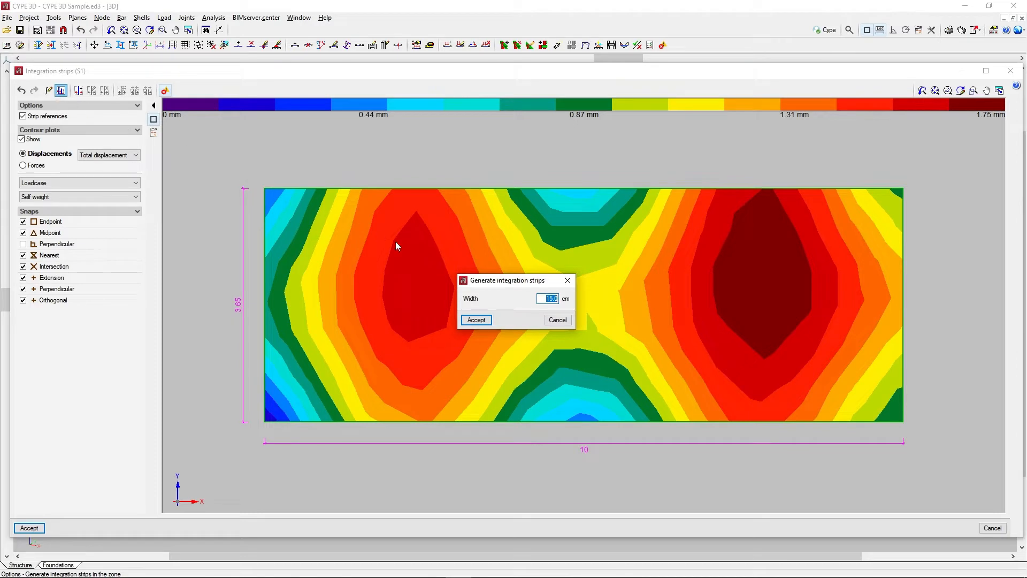
pyautogui.write('250')
pyautogui.click(478, 320)
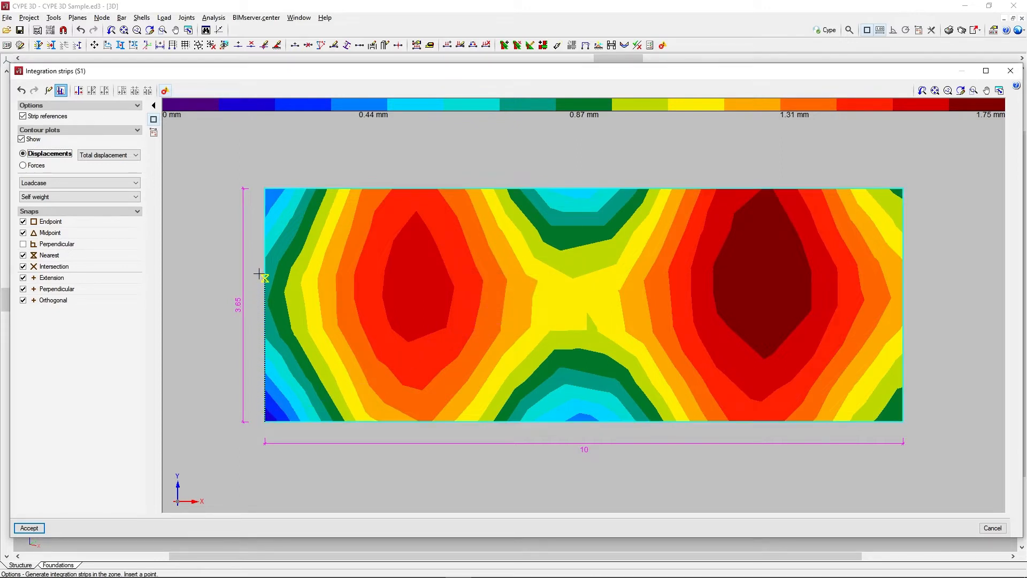
pyautogui.click(265, 189)
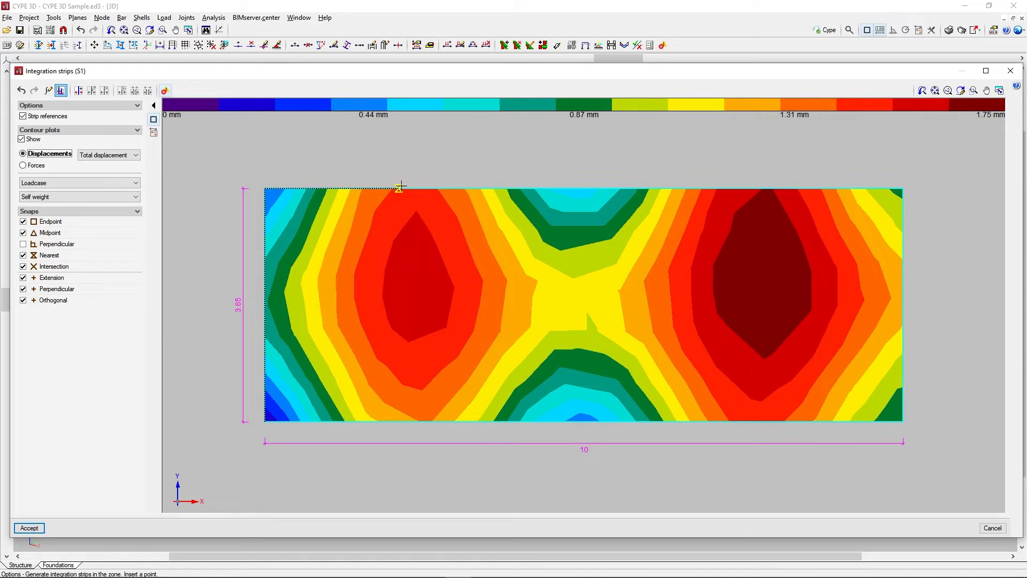
pyautogui.click(584, 189)
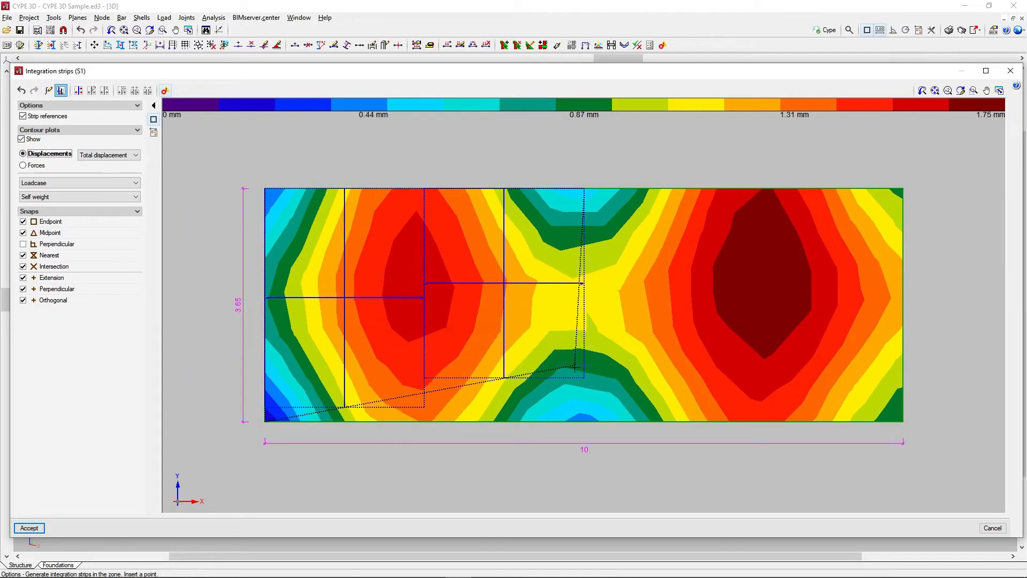
pyautogui.click(584, 421)
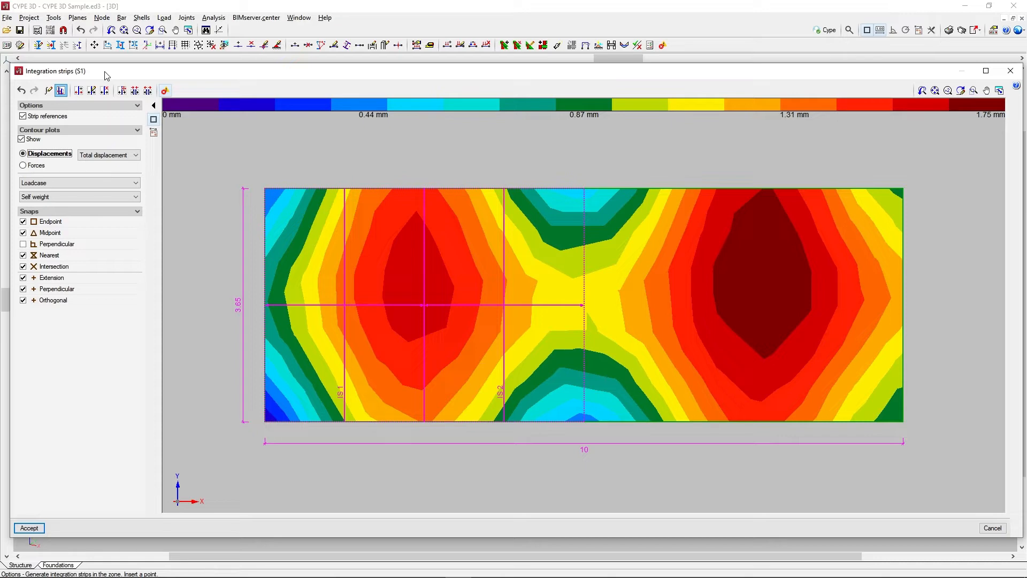
# - Add a new horizontal integration strip 200 cm wide, running inward from the midpoint of the shell's right edge
pyautogui.click(78, 92)
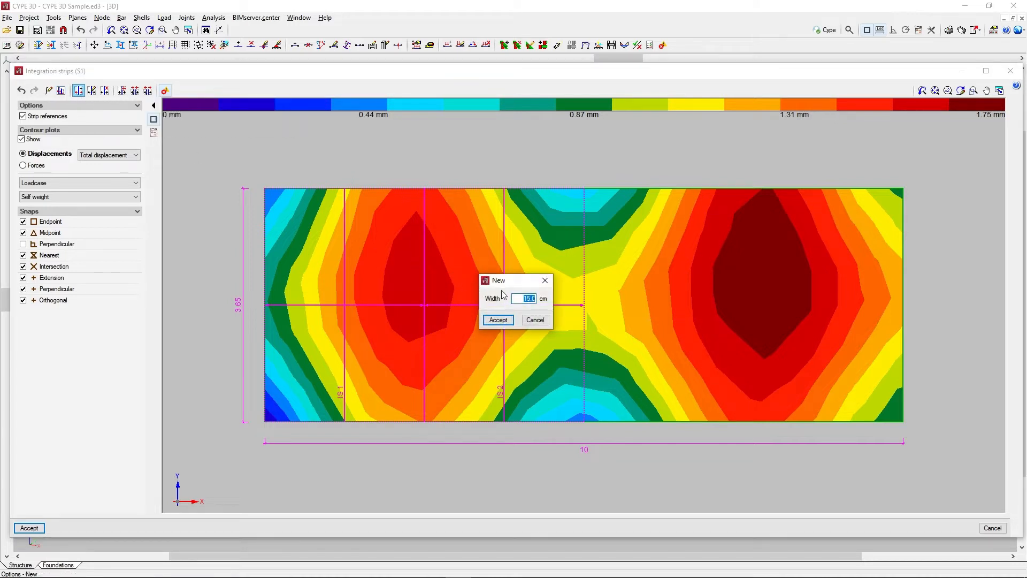
pyautogui.write('200')
pyautogui.click(501, 320)
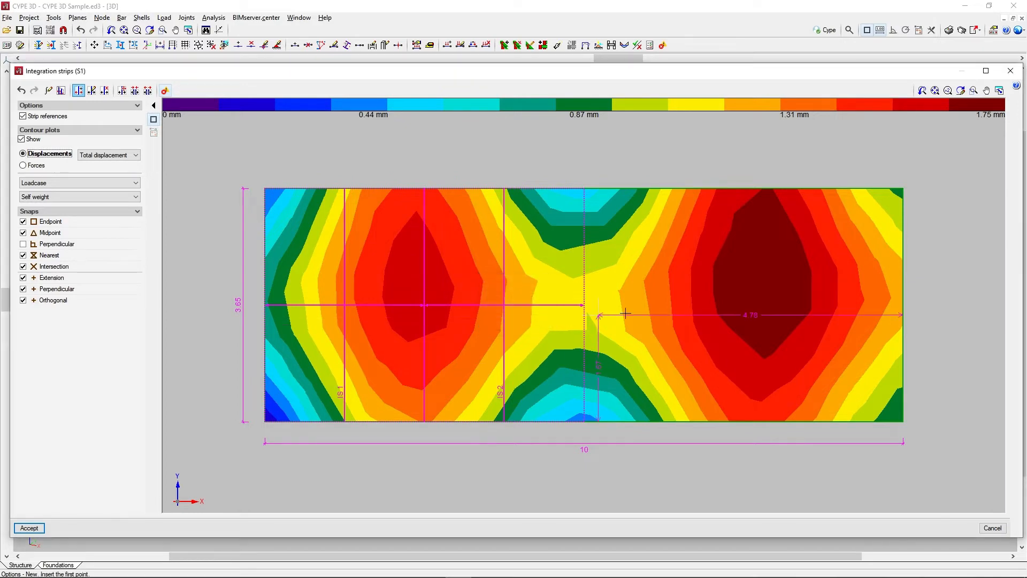
pyautogui.click(903, 306)
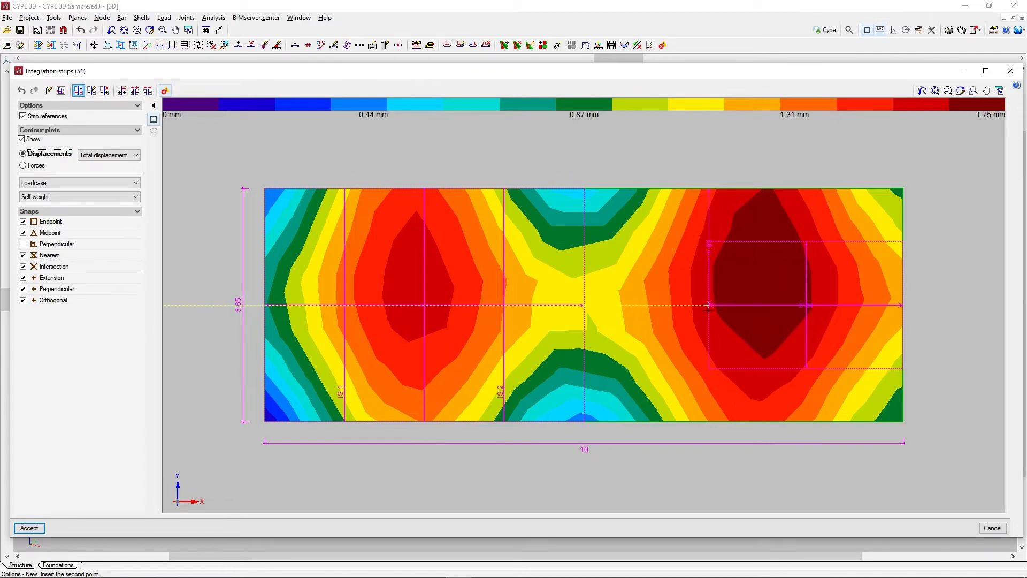
pyautogui.click(696, 306)
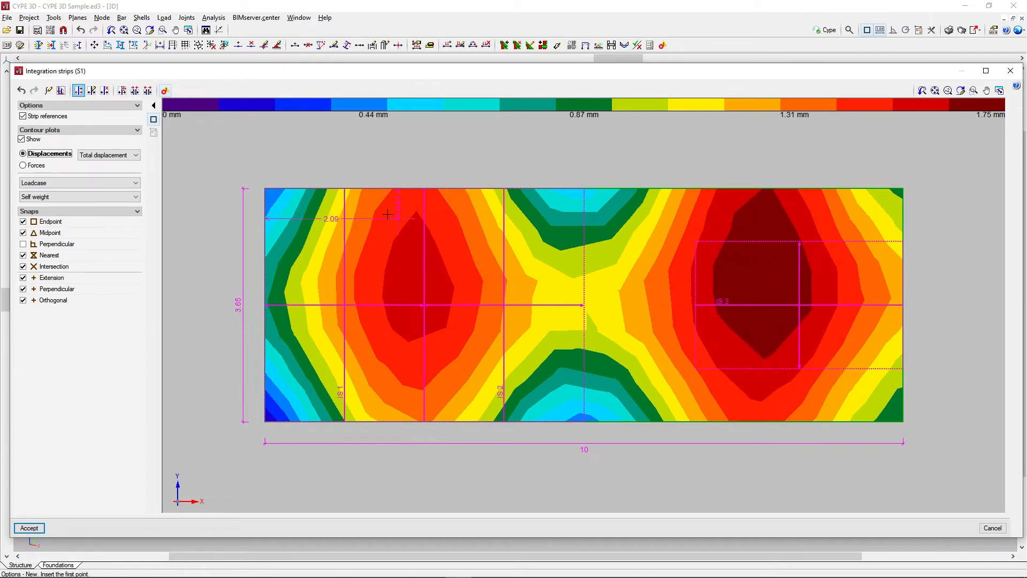
# - Edit the horizontal strip IS 3, setting its width to 158 cm and the number of force points to 20
pyautogui.click(92, 92)
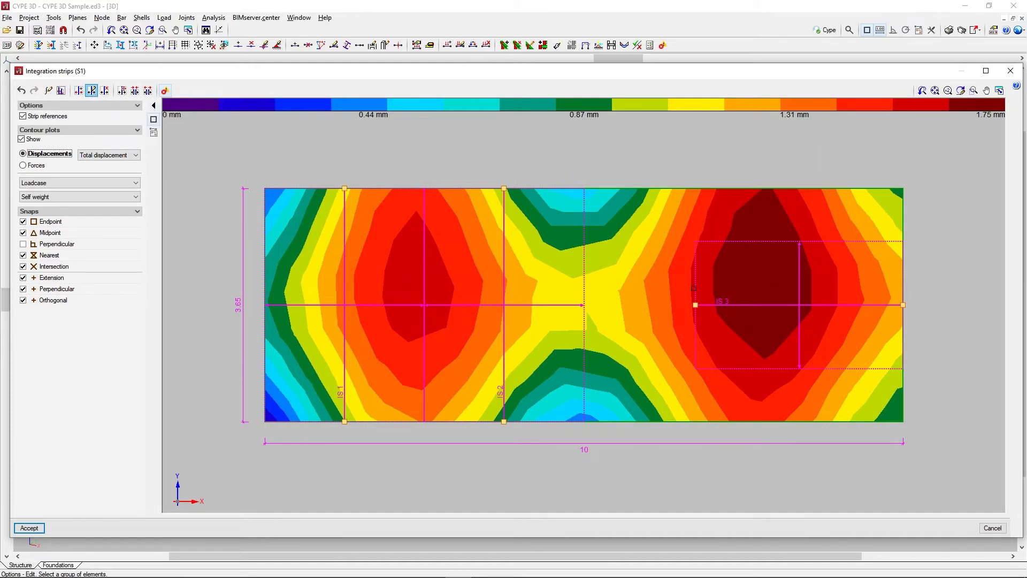
pyautogui.click(694, 289)
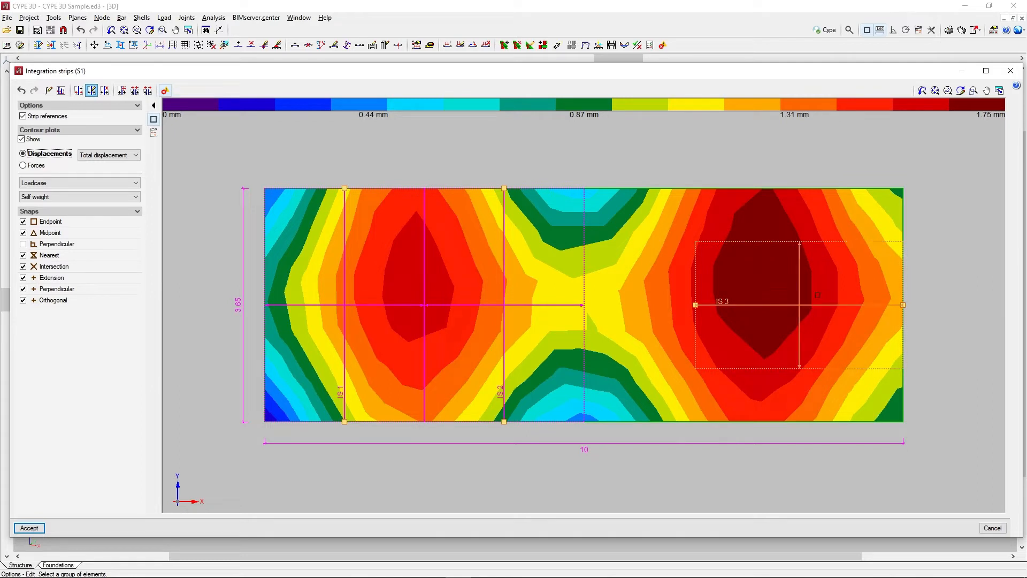
pyautogui.click(837, 282)
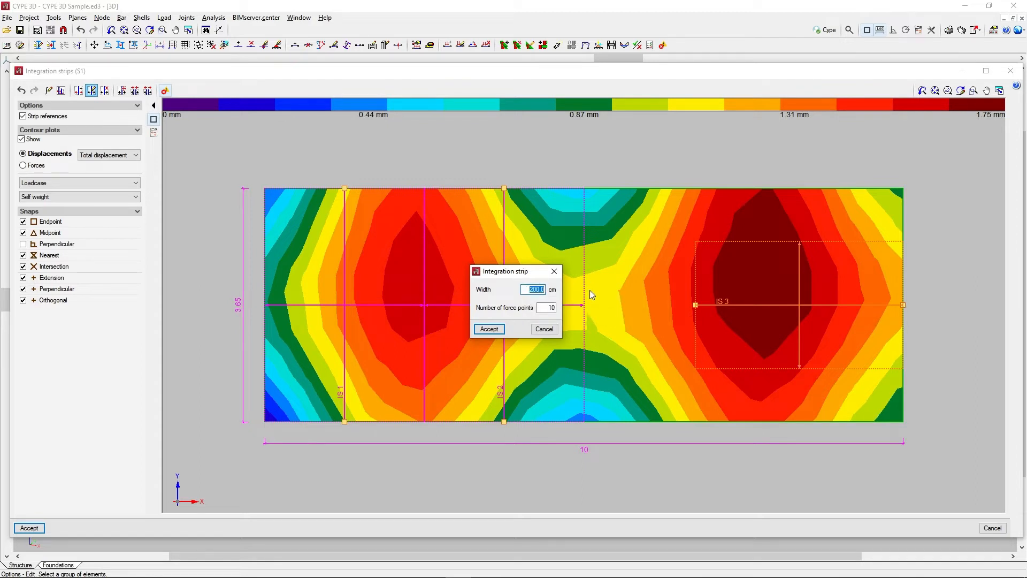
pyautogui.write('158')
pyautogui.press('Tab')
pyautogui.write('20')
pyautogui.click(489, 329)
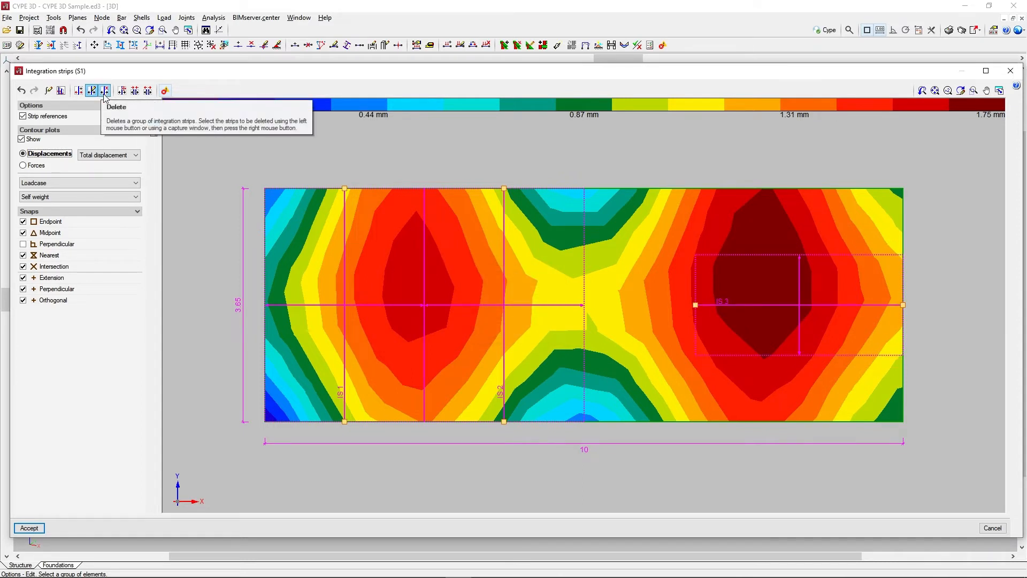
# - Delete the horizontal integration strip IS 3 from the right half of the shell
pyautogui.click(104, 92)
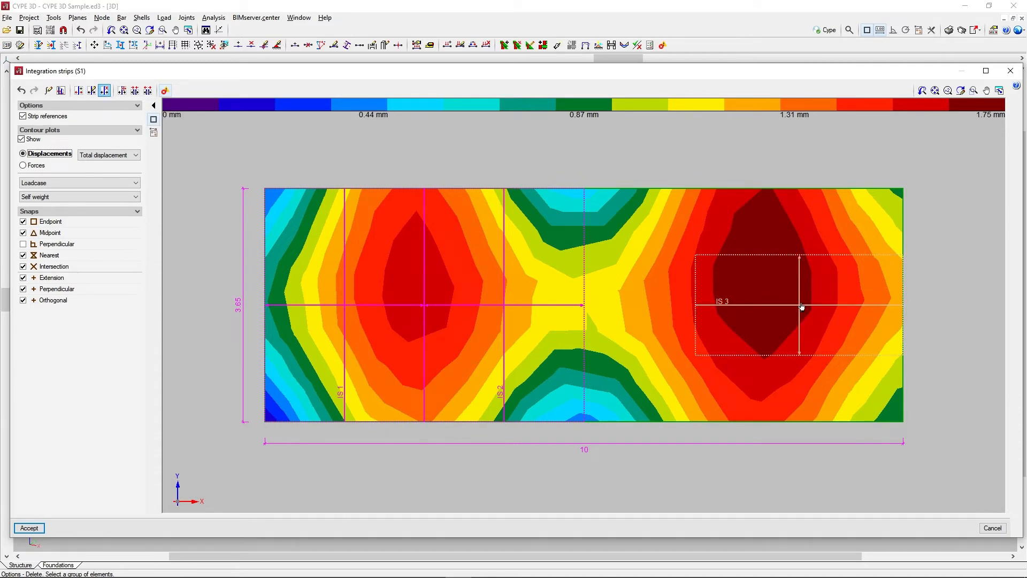
pyautogui.rightClick(862, 234)
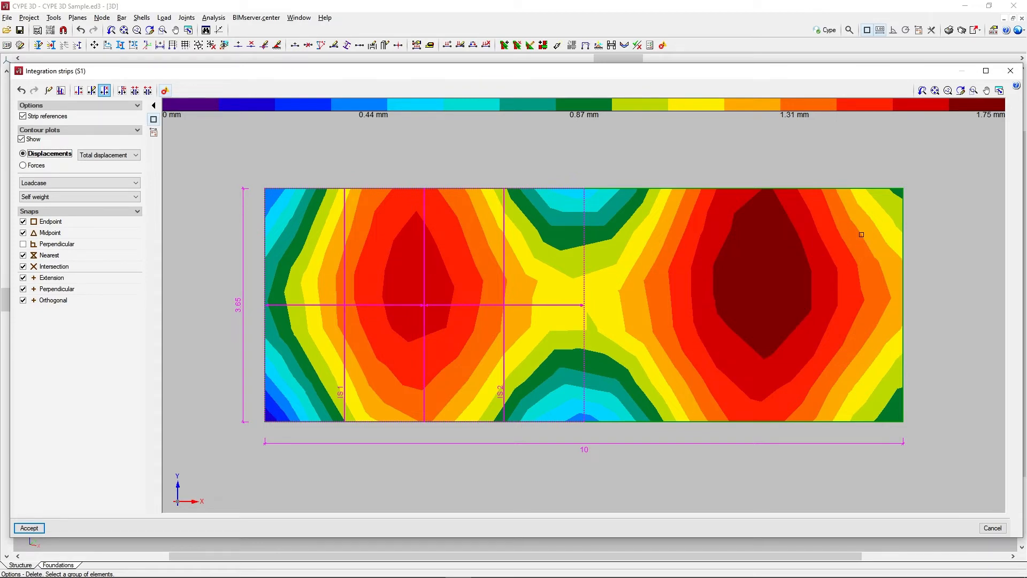
# - Move both ends of integration strip IS 2 just beyond the shell's right edge, keeping the strip vertical
pyautogui.click(122, 91)
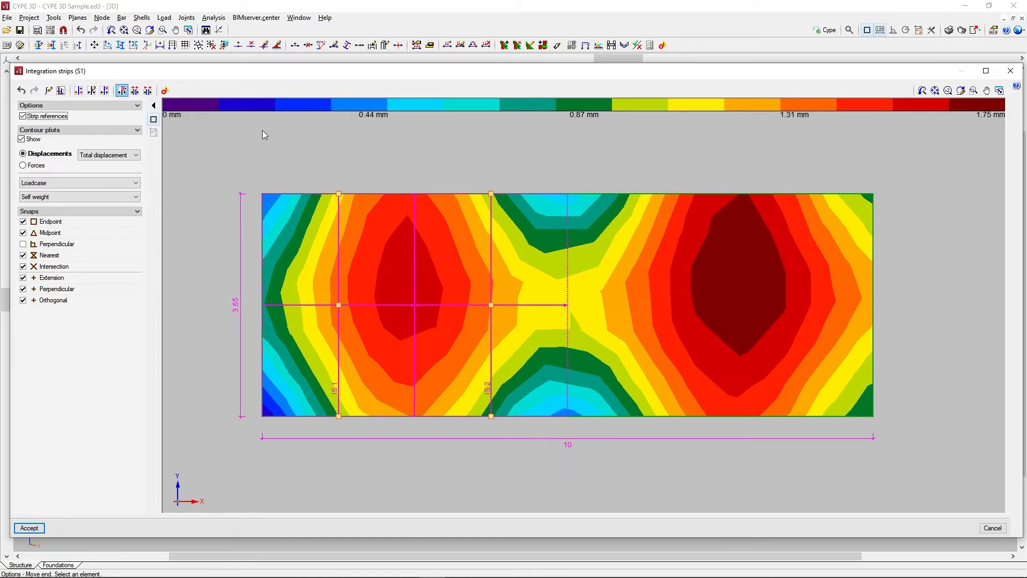
pyautogui.click(492, 194)
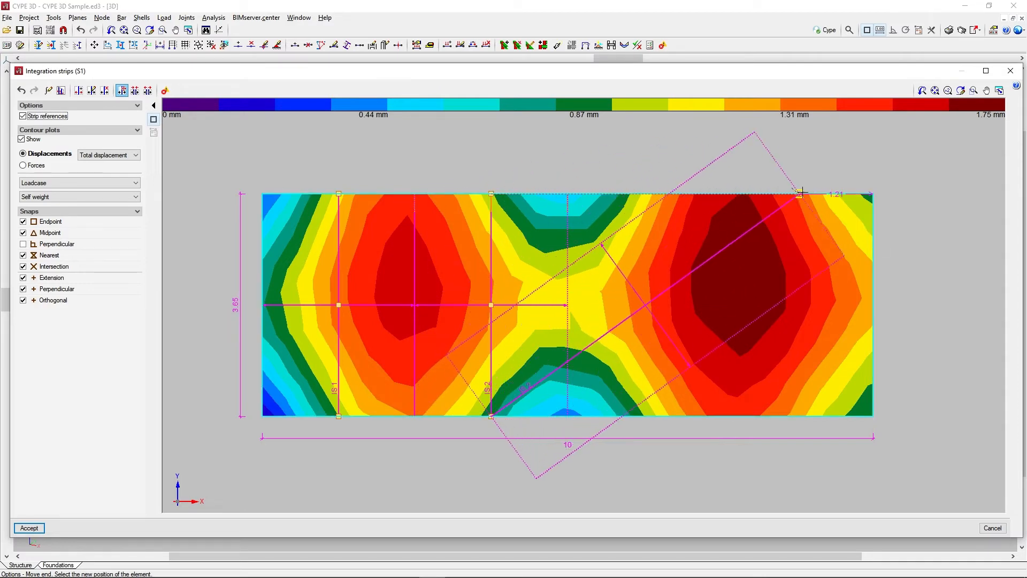
pyautogui.click(885, 194)
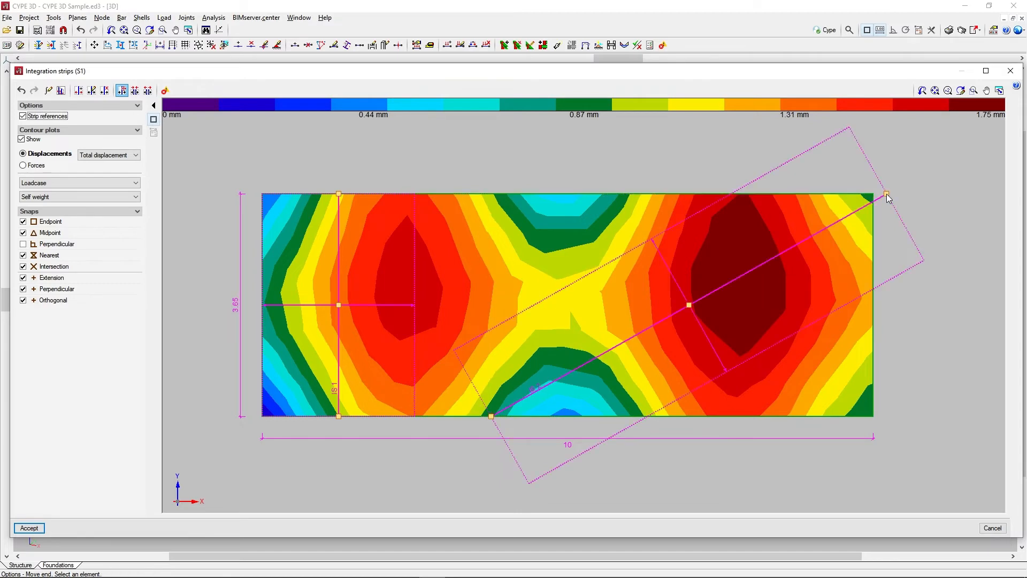
pyautogui.click(524, 405)
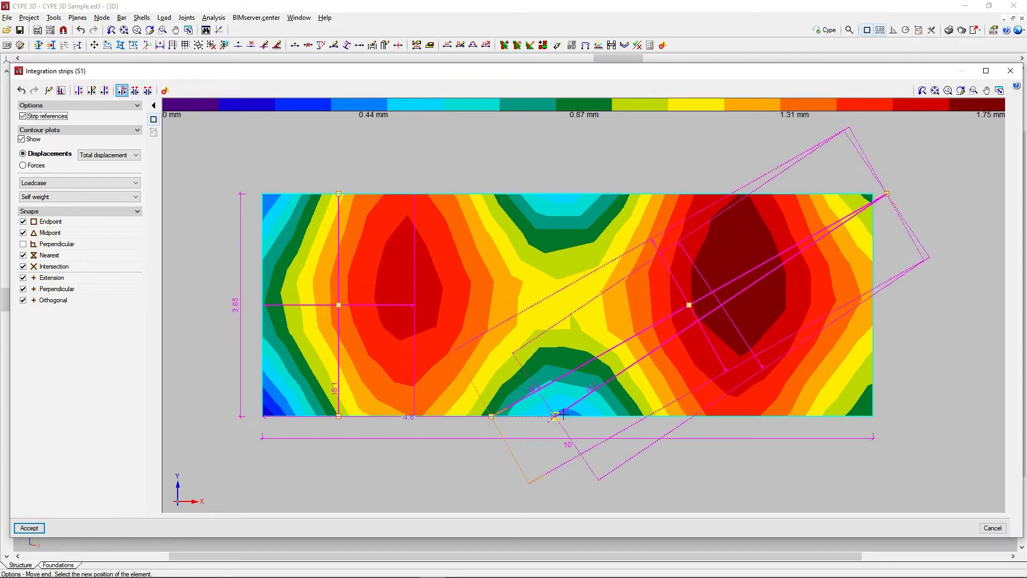
pyautogui.click(885, 415)
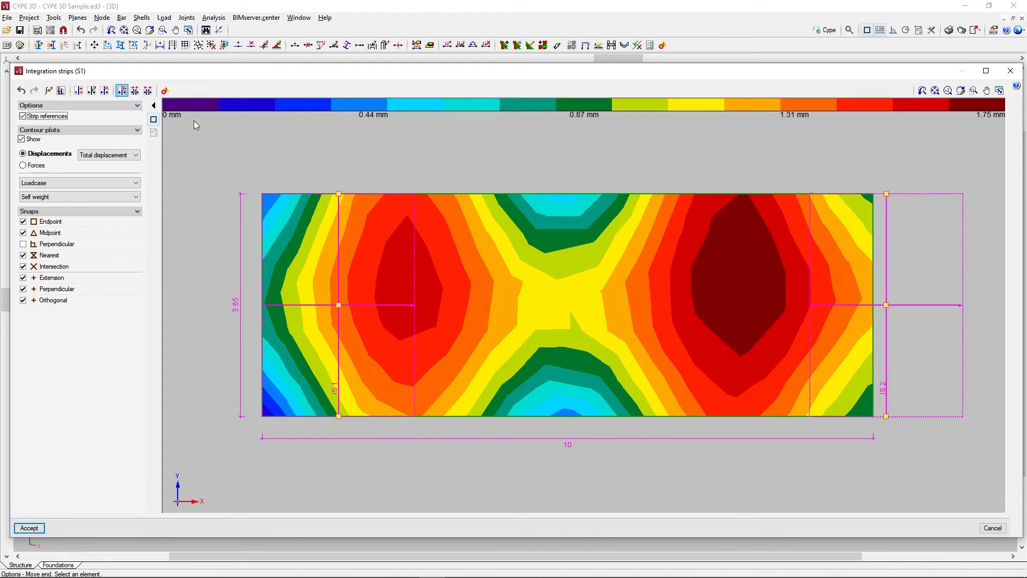
# - Join the vertical integration strips IS 1 and IS 2 into a single strip spanning the shell
pyautogui.click(137, 94)
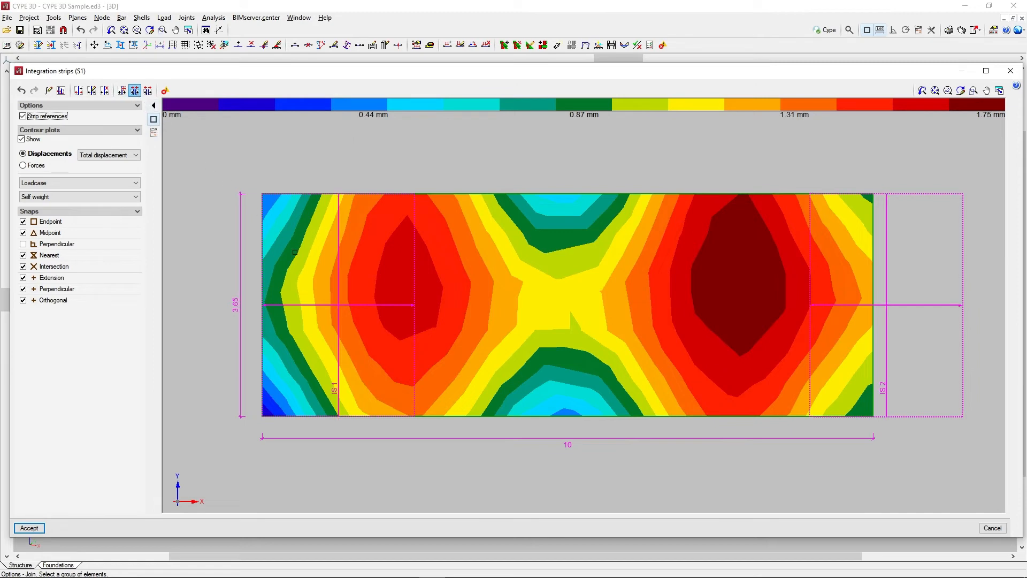
pyautogui.click(338, 306)
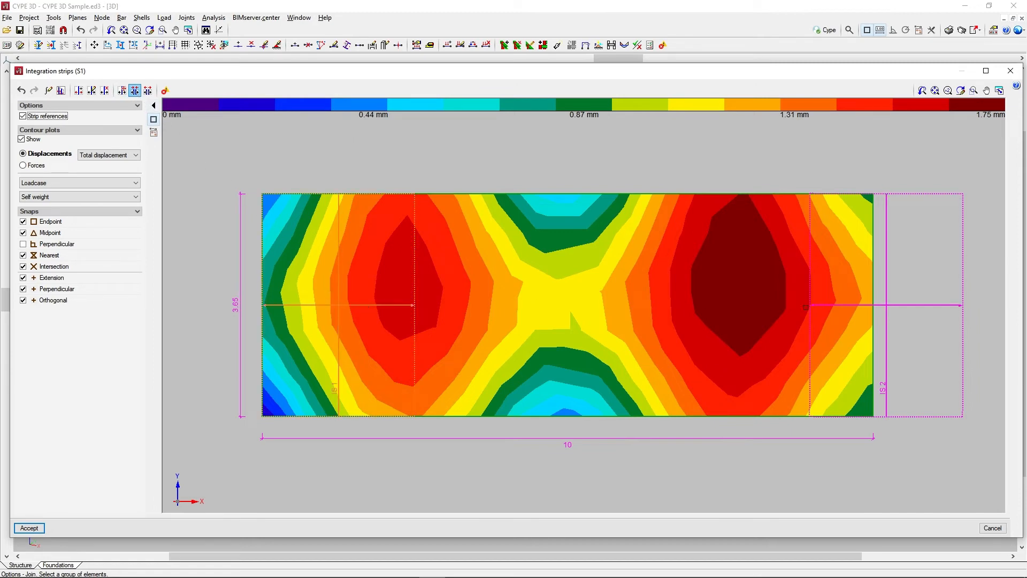
pyautogui.click(885, 311)
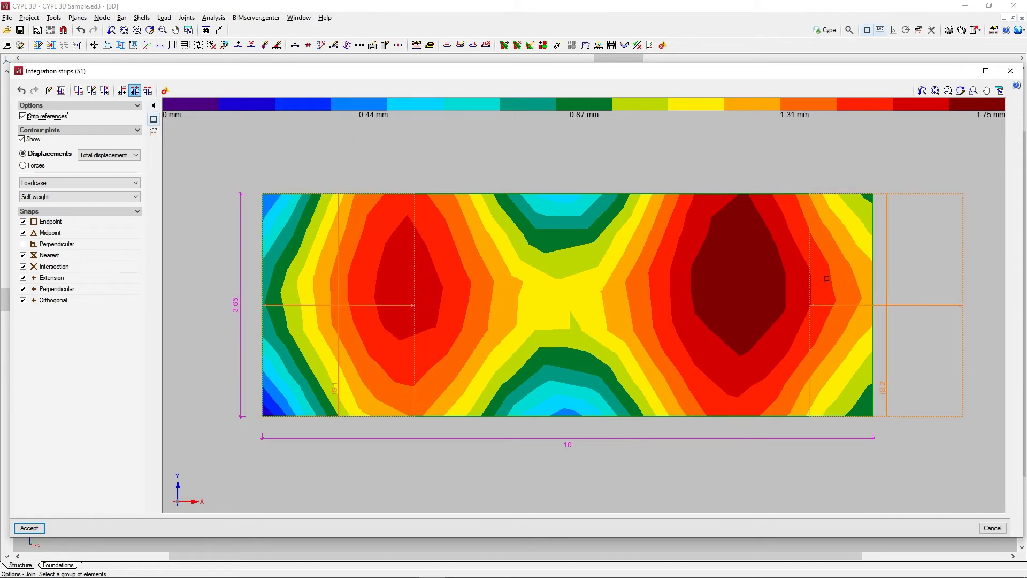
pyautogui.rightClick(656, 167)
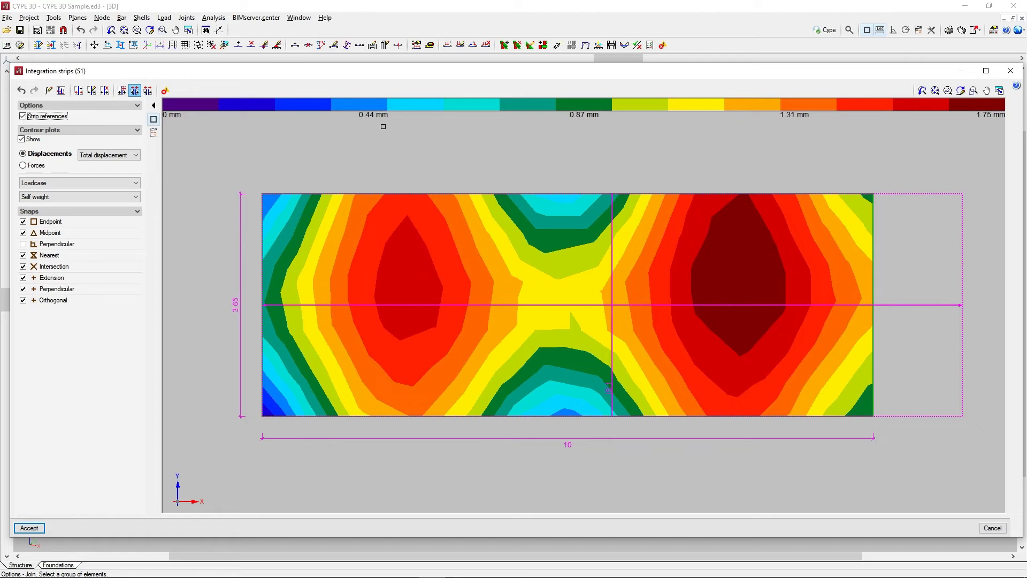
# - Divide the joined integration strip into four equal vertical strips
pyautogui.click(147, 91)
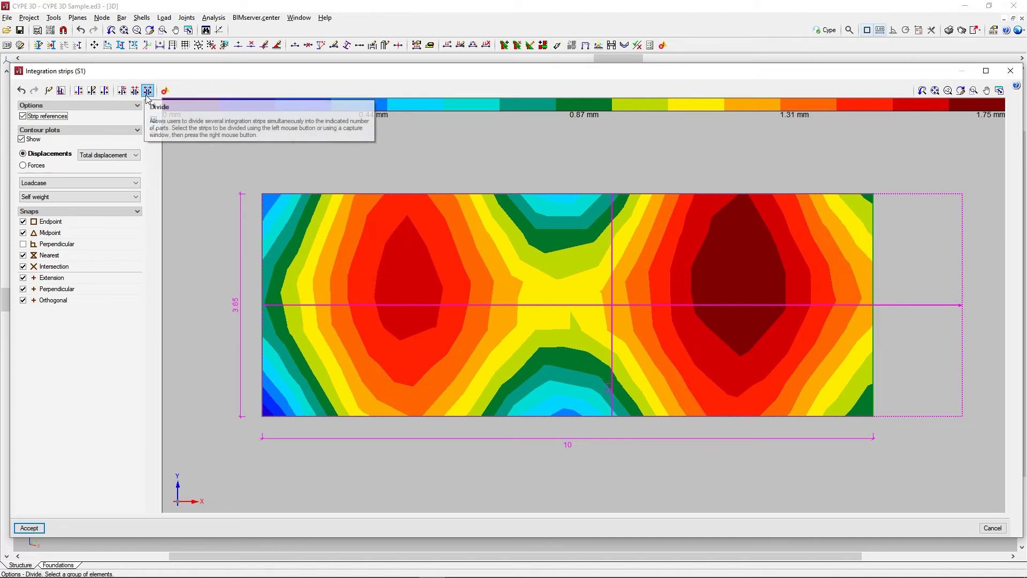
pyautogui.click(612, 309)
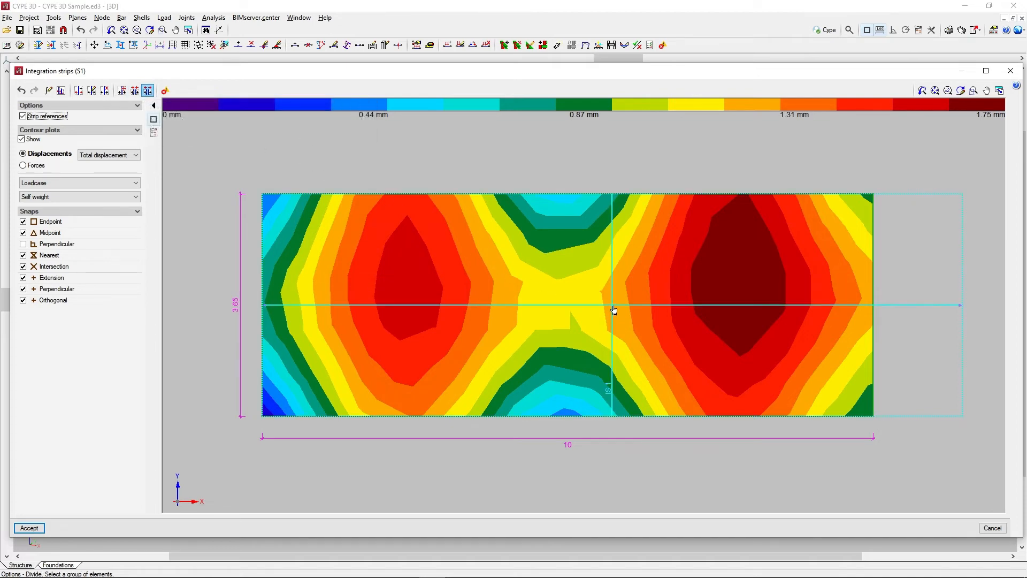
pyautogui.click(614, 310)
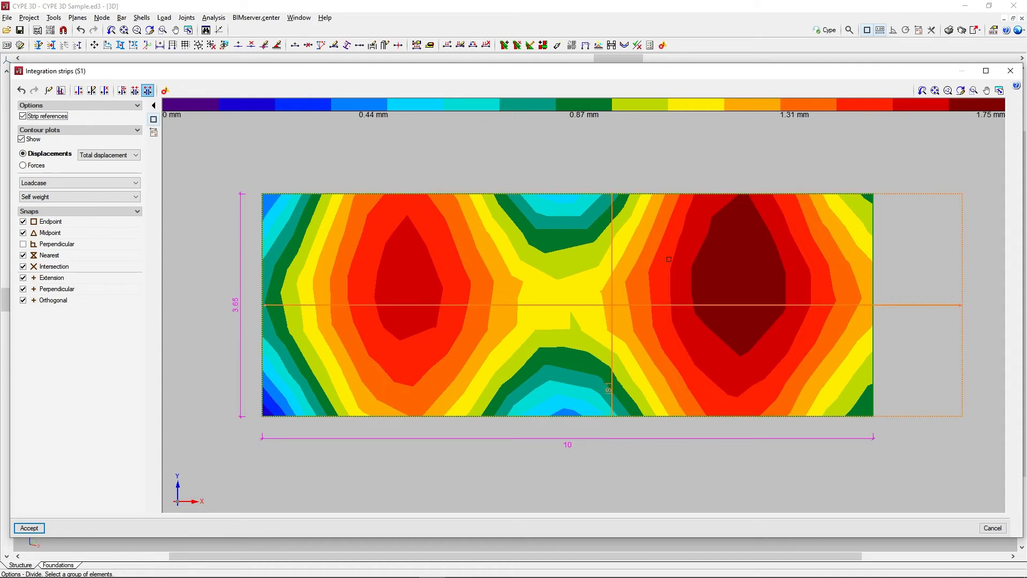
pyautogui.rightClick(668, 259)
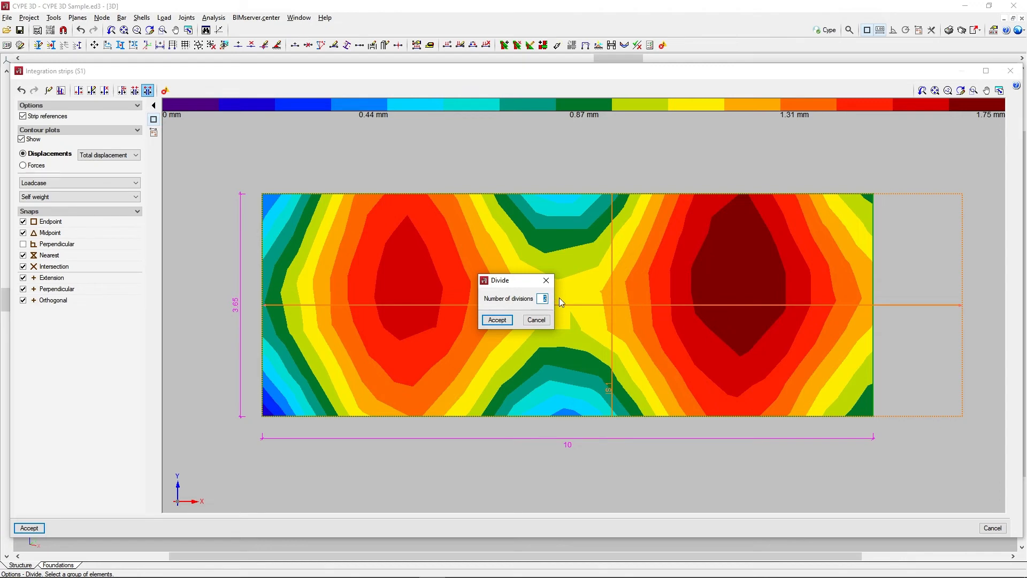
pyautogui.click(497, 320)
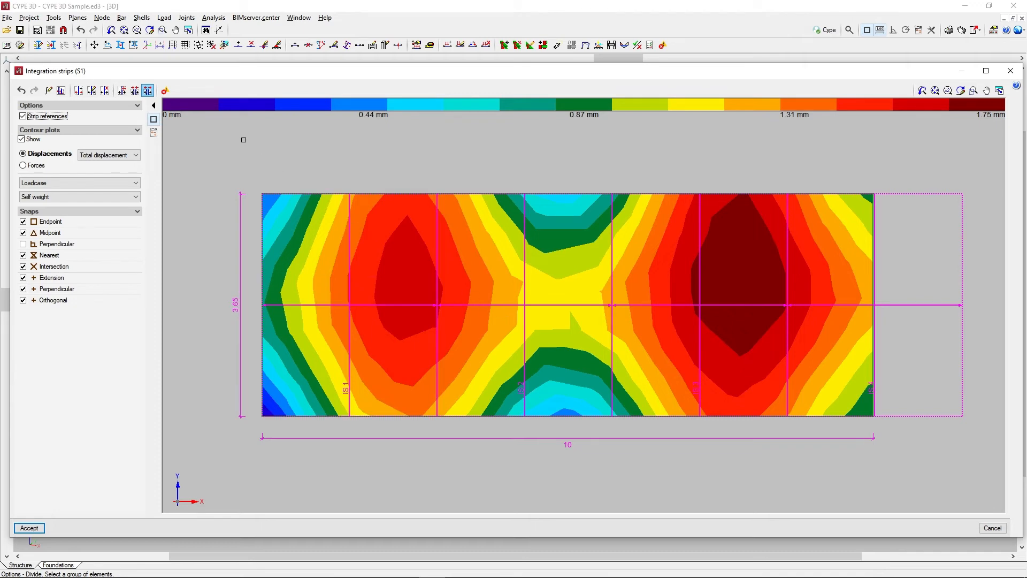
# - Show the incidents to check the warning on the strip at the shell's right edge, and accept the integration strips
pyautogui.click(168, 95)
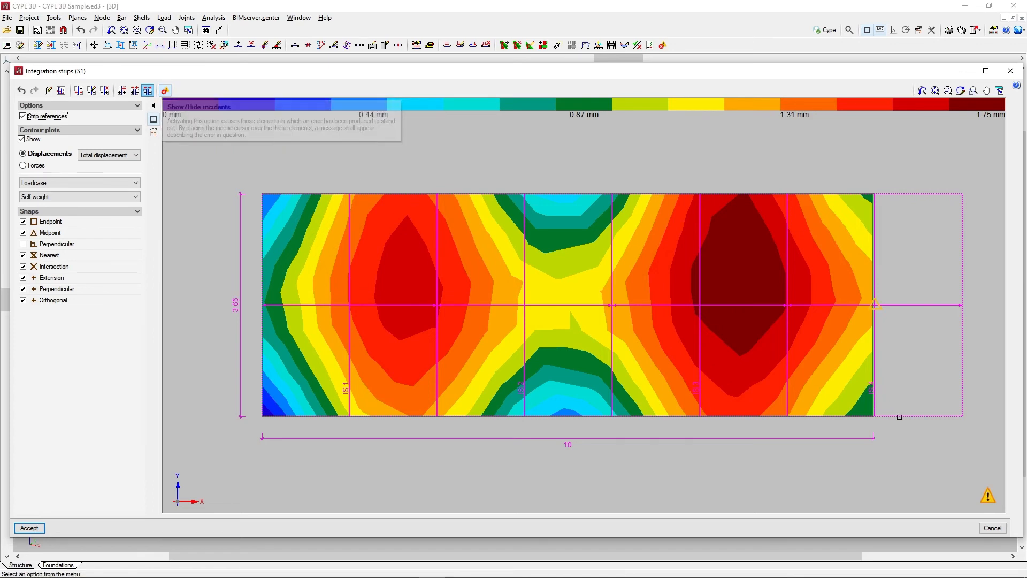
pyautogui.moveTo(989, 497)
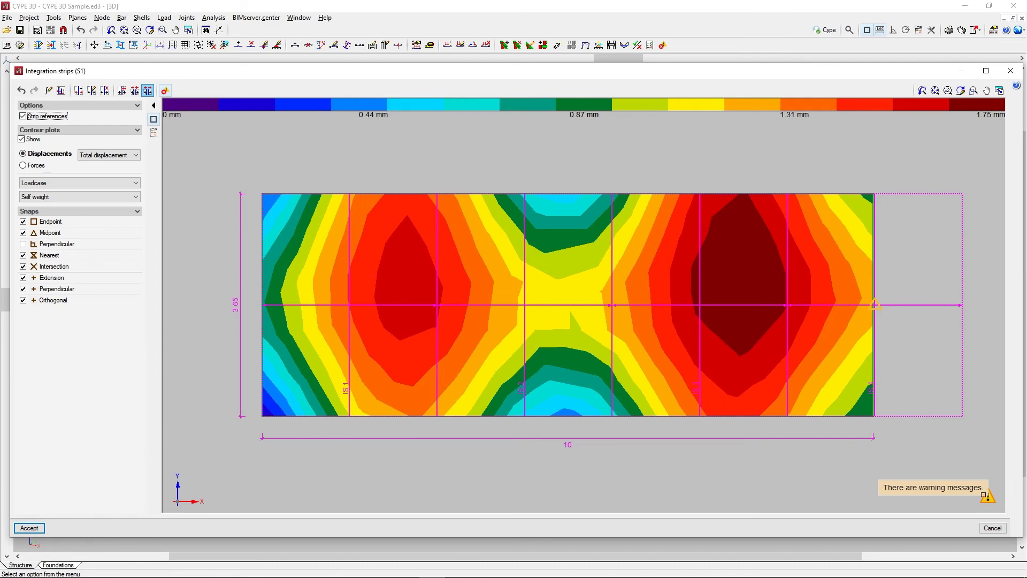
pyautogui.moveTo(874, 307)
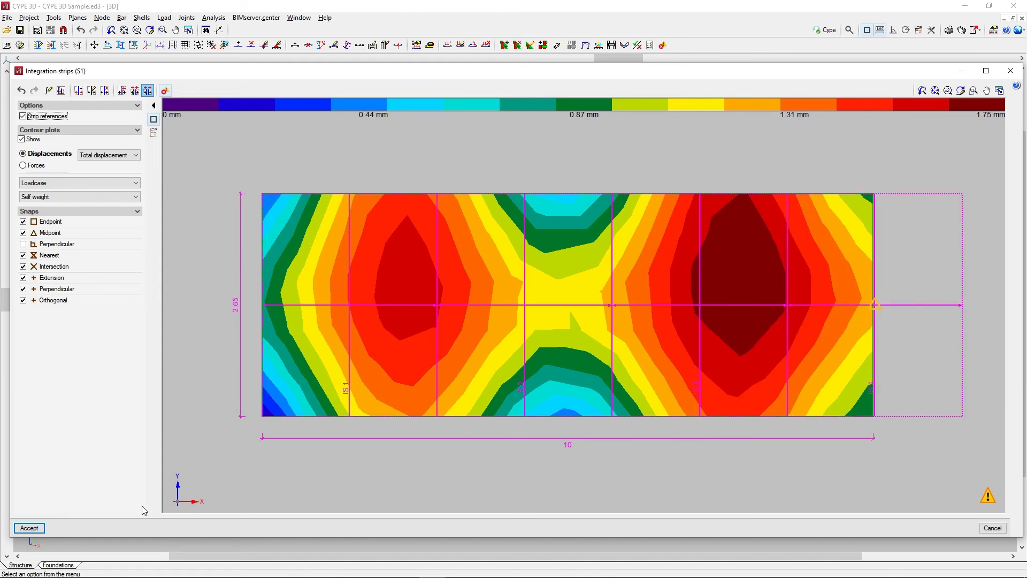
pyautogui.click(30, 529)
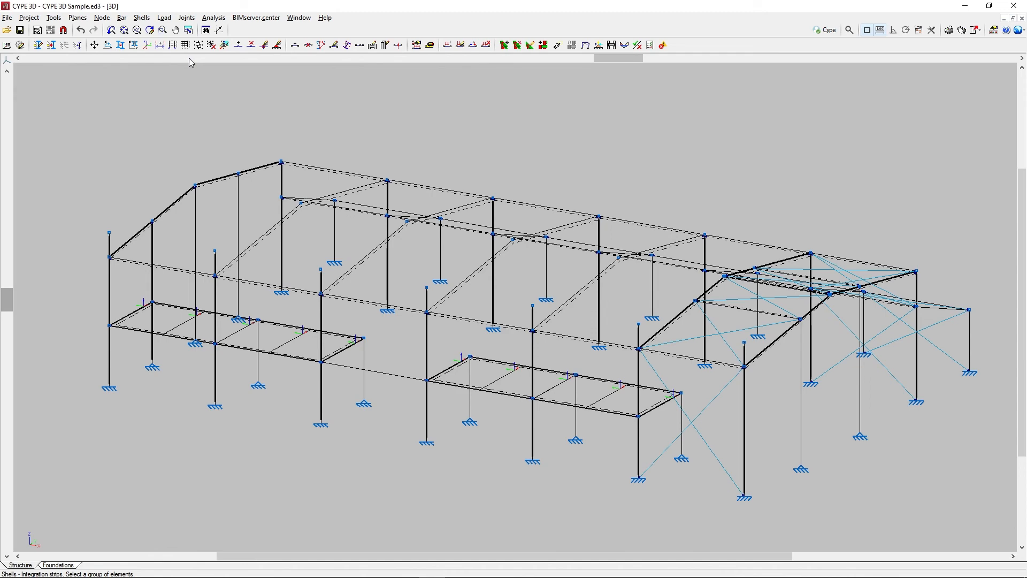
# - Consult the force envelopes for axial, shear z and moment y along integration strip IS 4 of shell S1
pyautogui.click(215, 20)
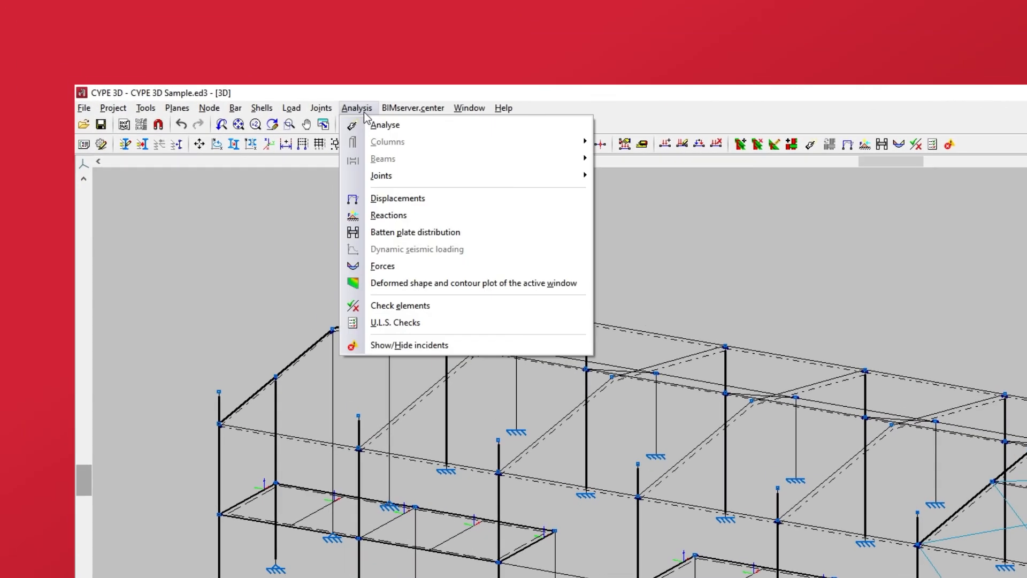
pyautogui.click(369, 266)
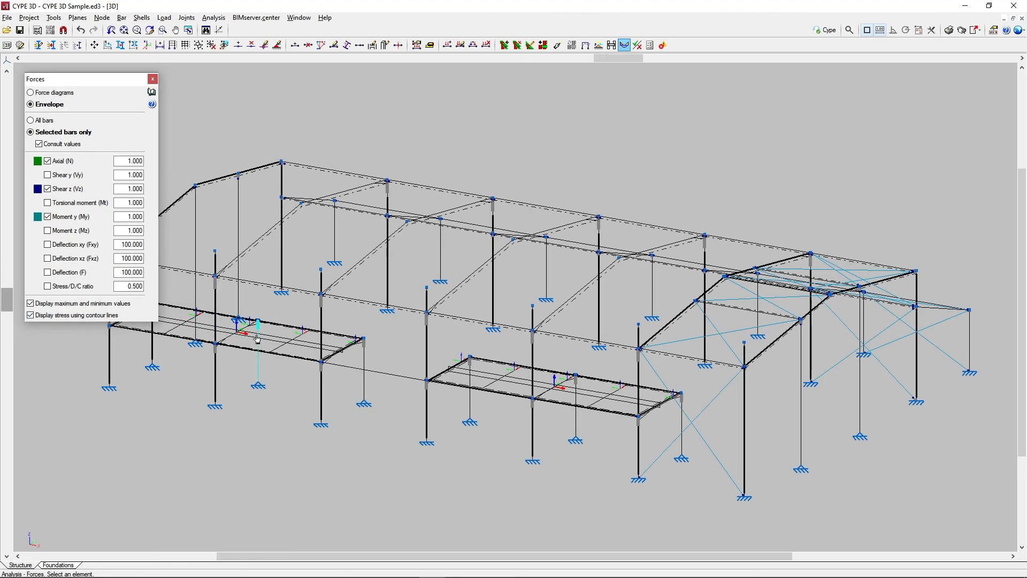
pyautogui.click(276, 346)
pyautogui.scroll(1, 279, 348)
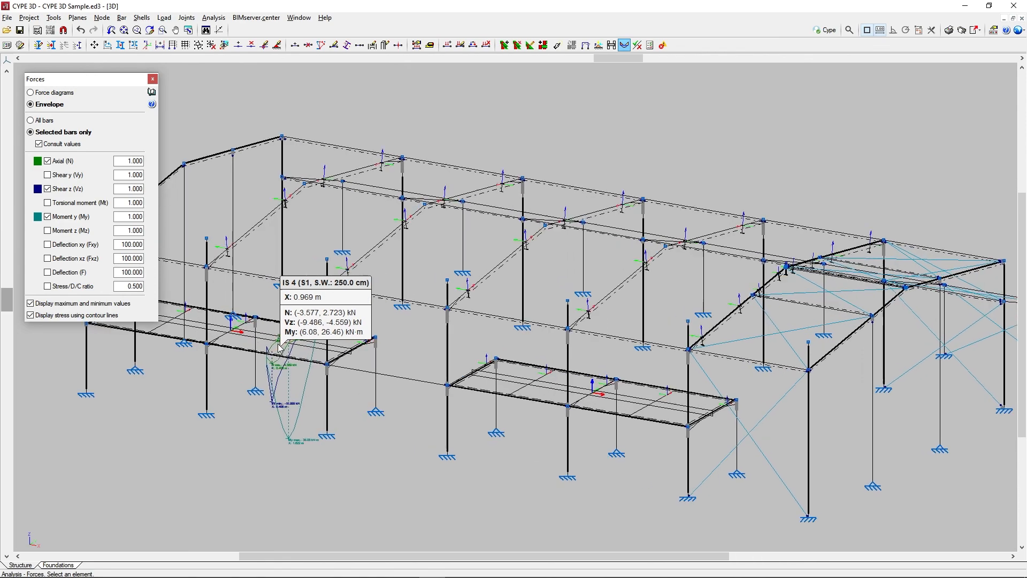
pyautogui.scroll(5, 278, 347)
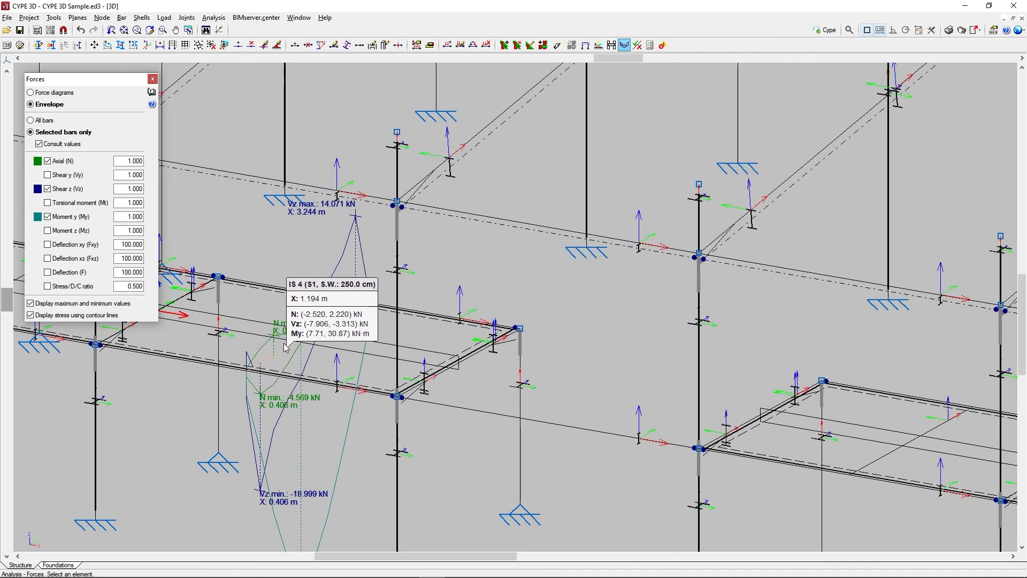